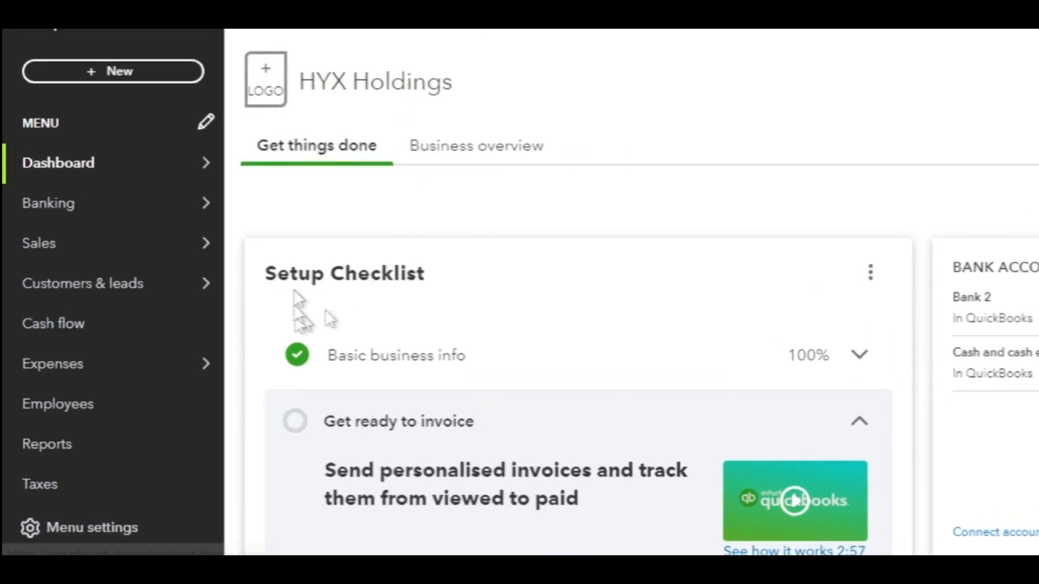
# - Start a new purchase order from the expense transactions and choose Supplier 1 as the supplier
pyautogui.moveTo(100, 365)
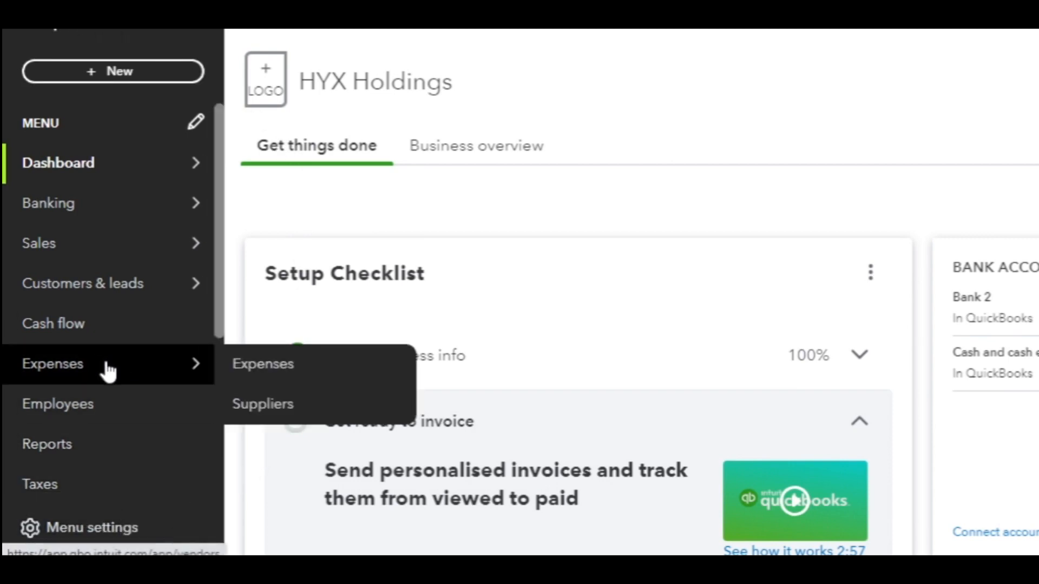
pyautogui.click(278, 370)
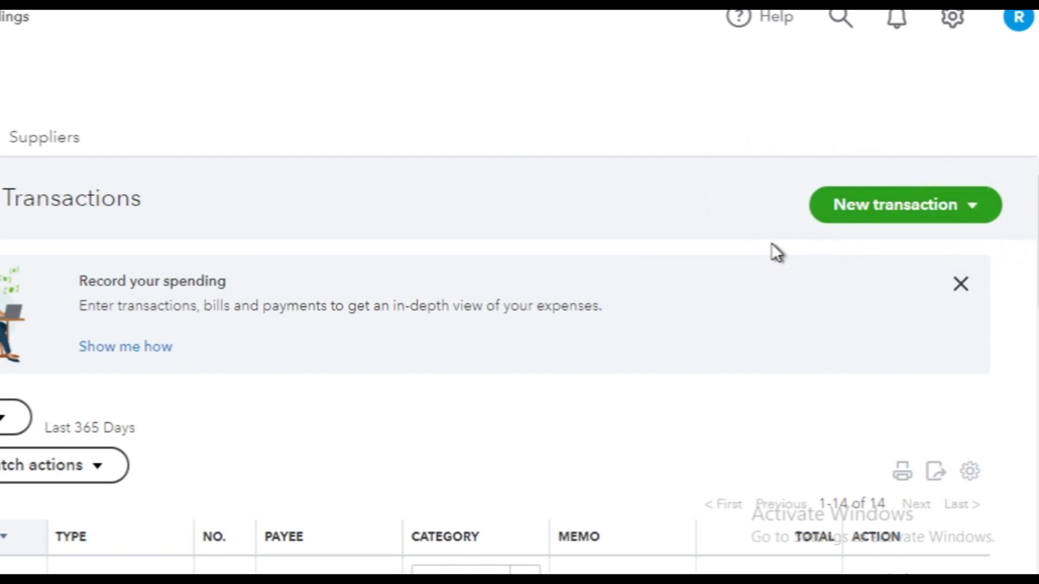
pyautogui.click(957, 210)
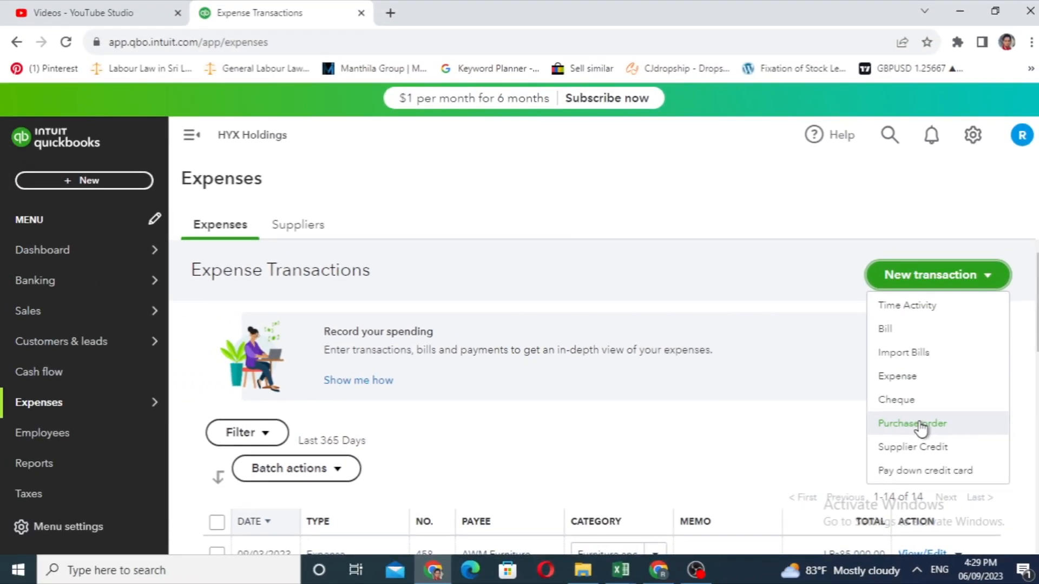
pyautogui.click(899, 407)
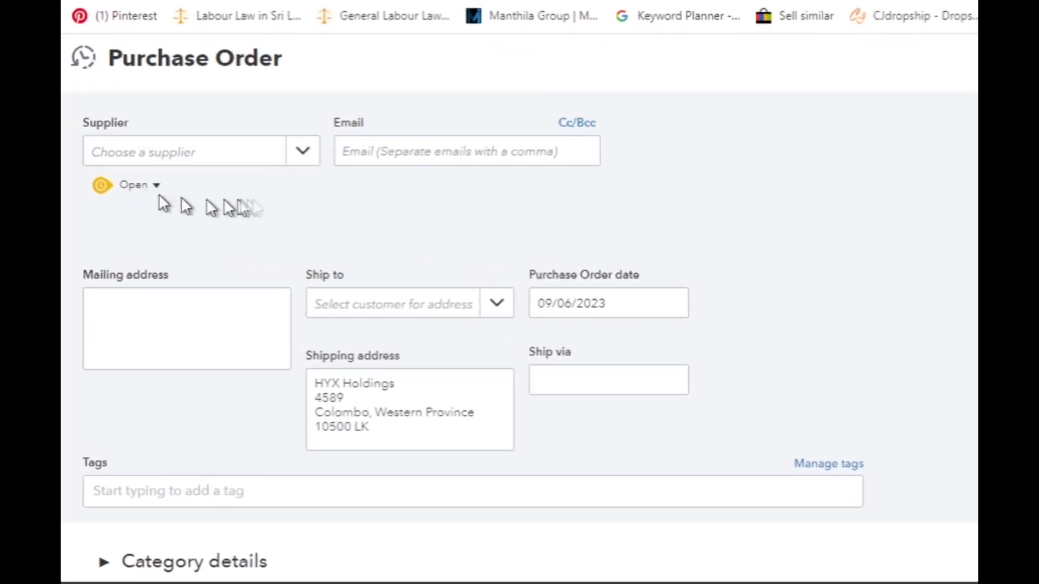
pyautogui.click(303, 152)
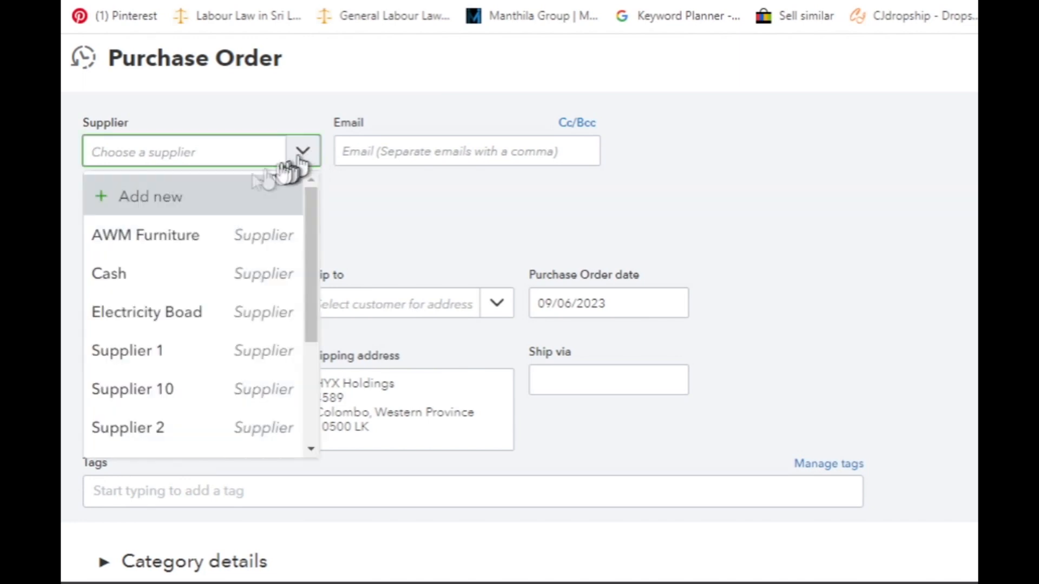
pyautogui.click(87, 350)
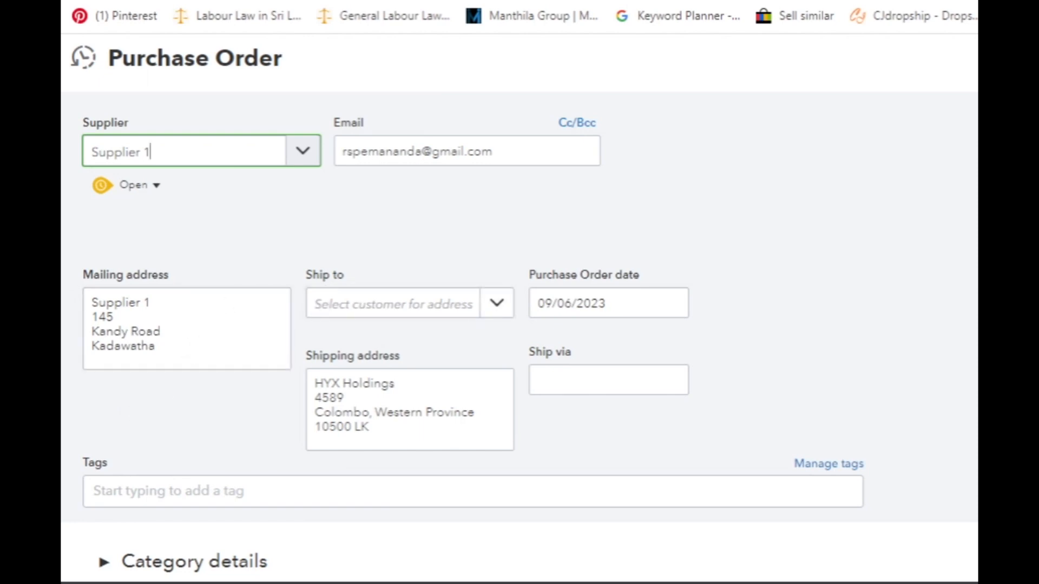
# - Examine the ship-to customer choices, the ship-via field and the category details section of the purchase order
pyautogui.click(496, 309)
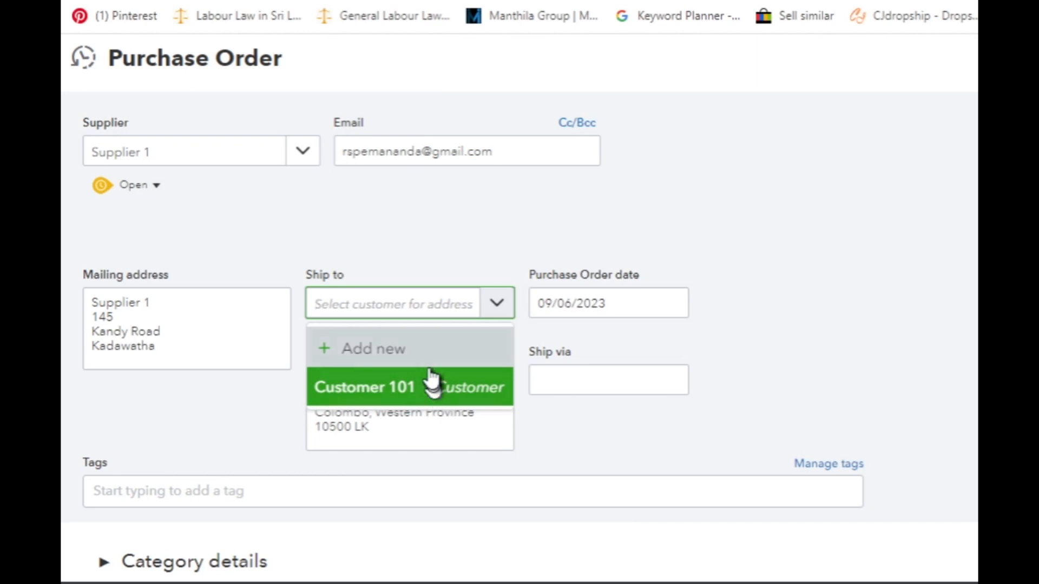
pyautogui.click(494, 302)
pyautogui.click(495, 304)
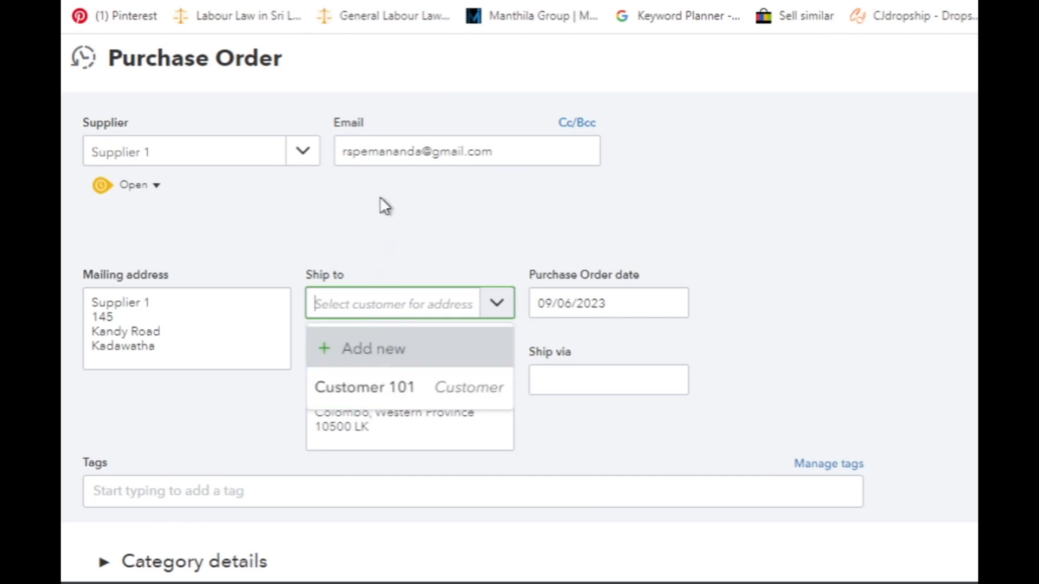
pyautogui.click(374, 232)
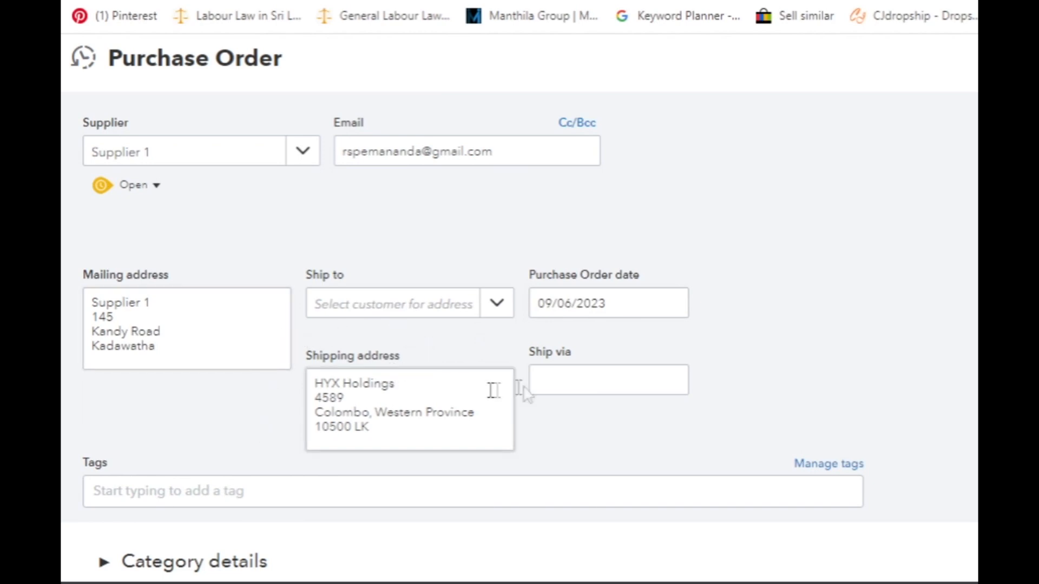
pyautogui.click(571, 380)
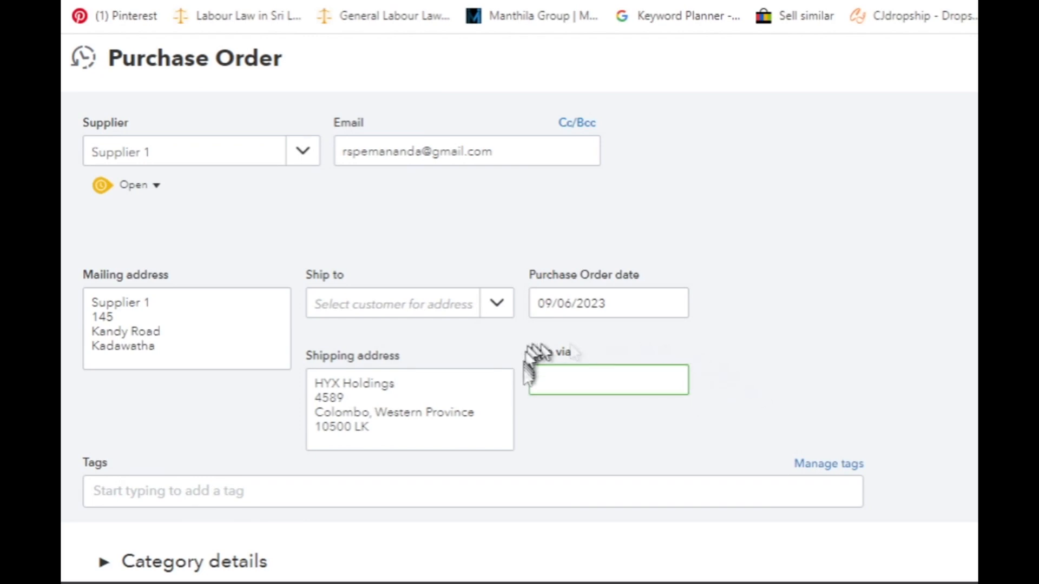
pyautogui.scroll(-2, 540, 352)
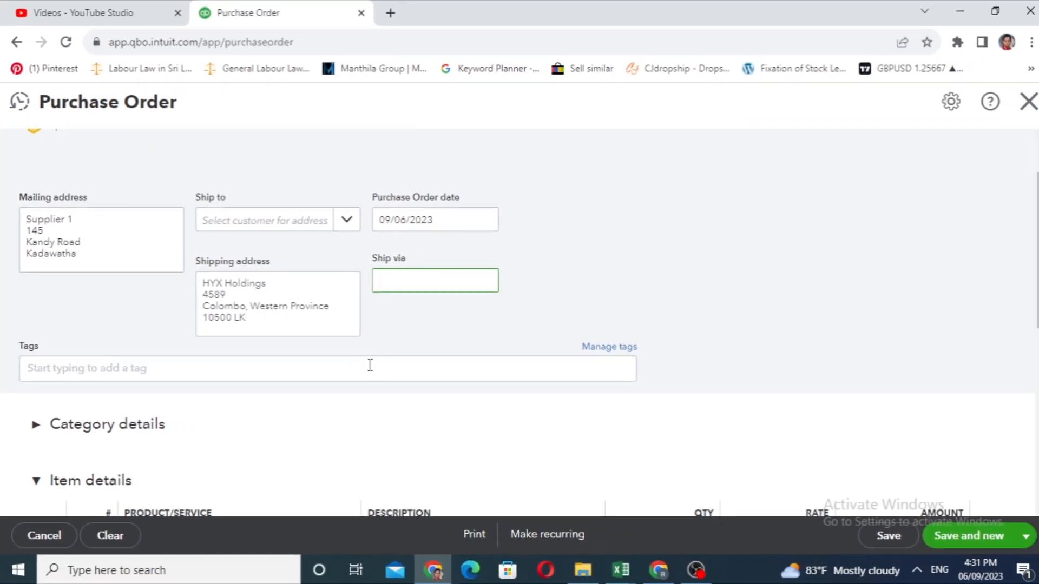
pyautogui.scroll(-3, 520, 325)
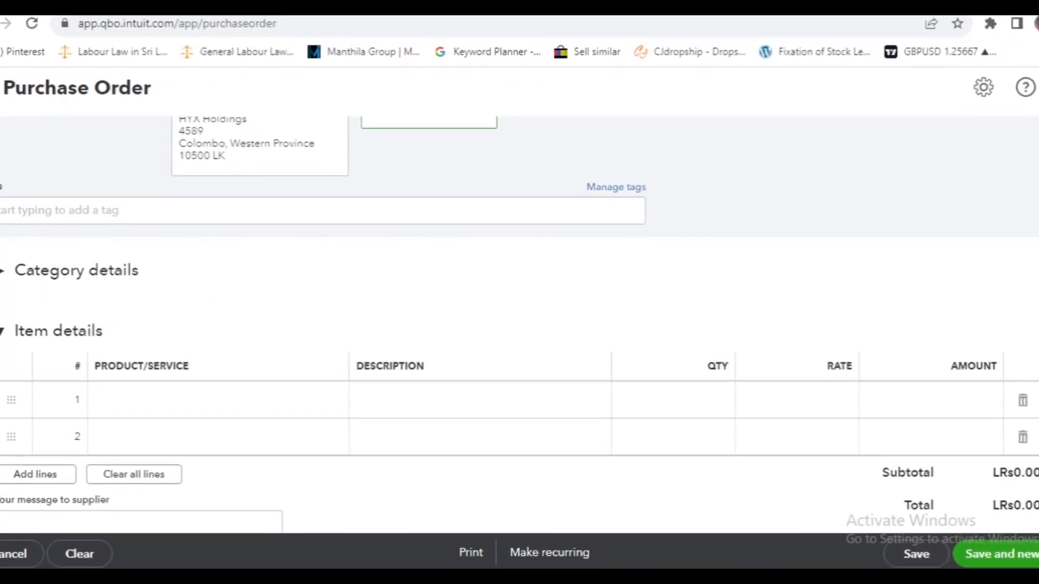
pyautogui.click(3, 276)
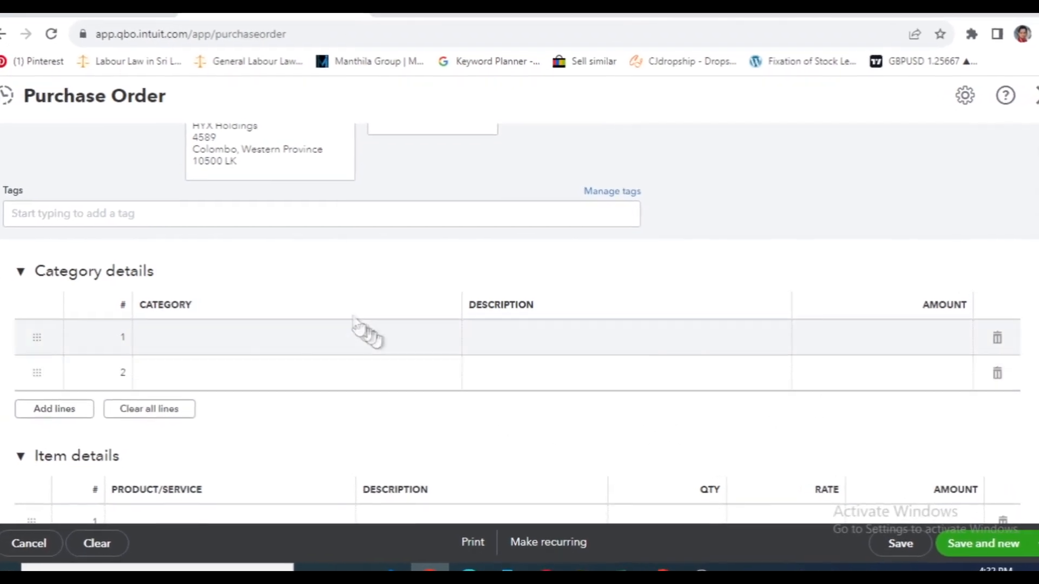
pyautogui.scroll(-2, 355, 324)
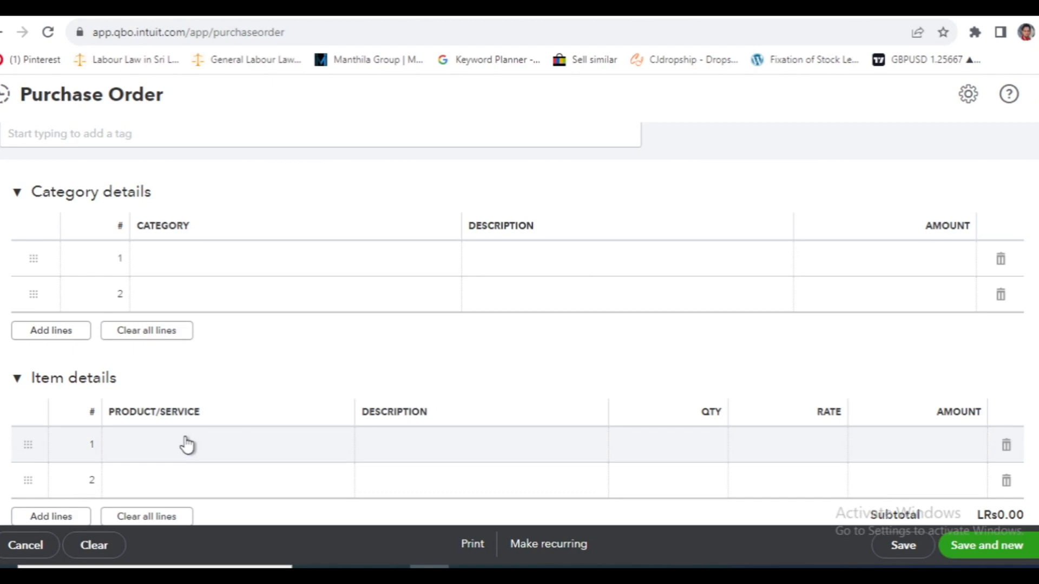
pyautogui.click(17, 192)
# - Add Item 10 with a quantity of 5 on the first item line
pyautogui.click(319, 316)
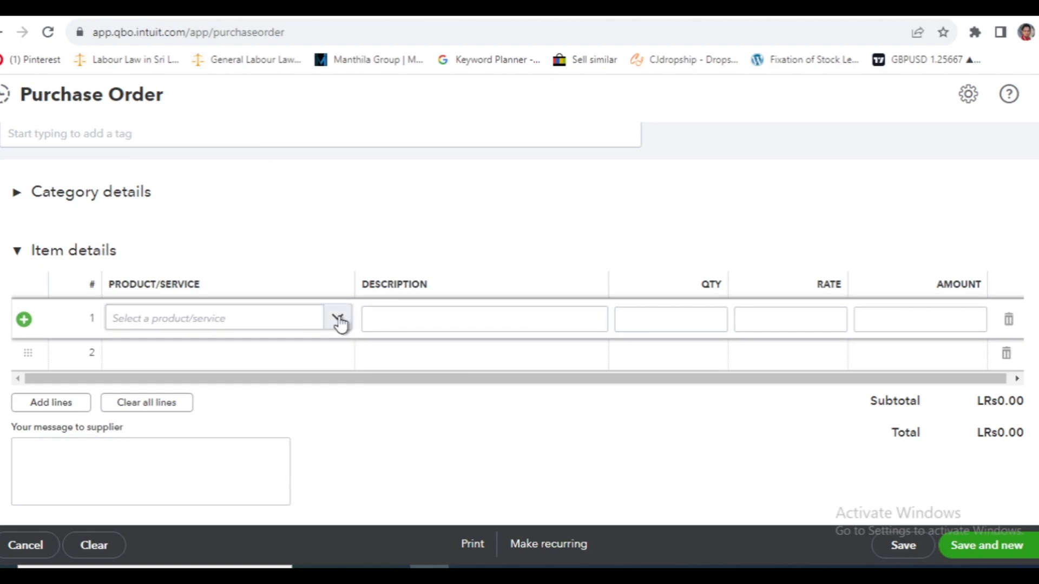
pyautogui.click(339, 321)
pyautogui.click(255, 414)
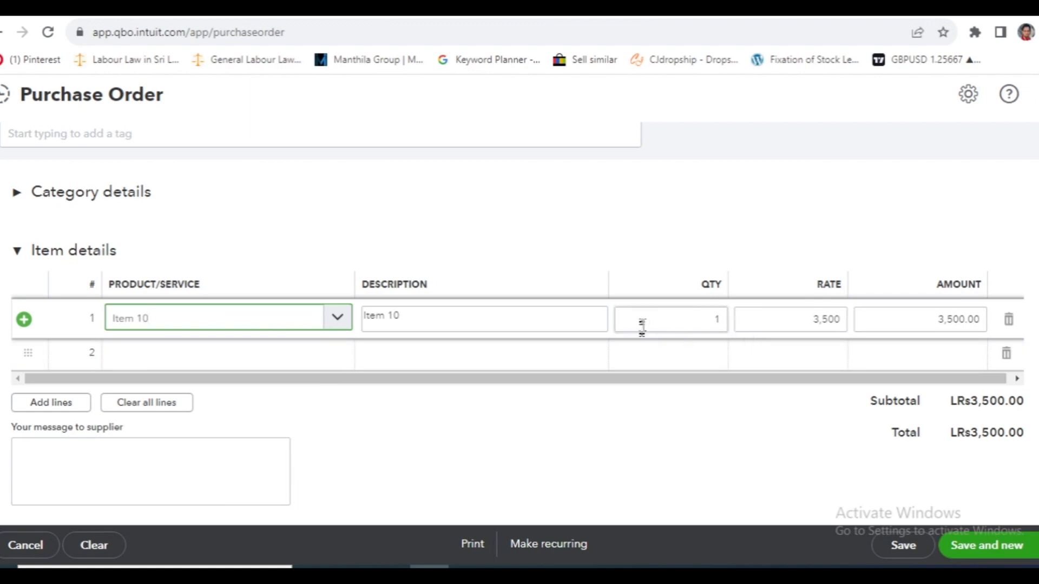
pyautogui.click(670, 316)
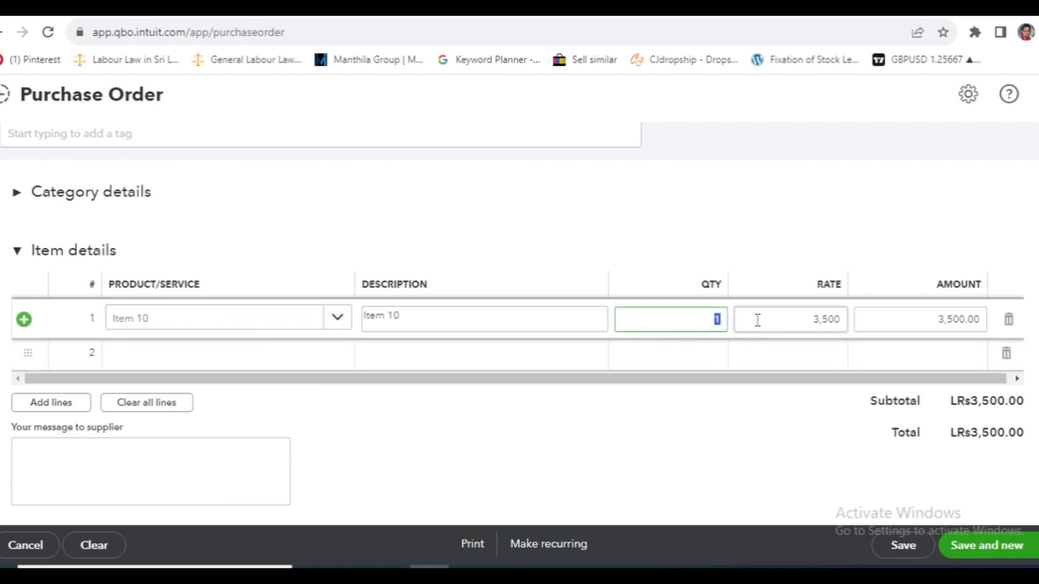
# - Add Item 11 with a quantity of 5 on the second item line
pyautogui.click(264, 359)
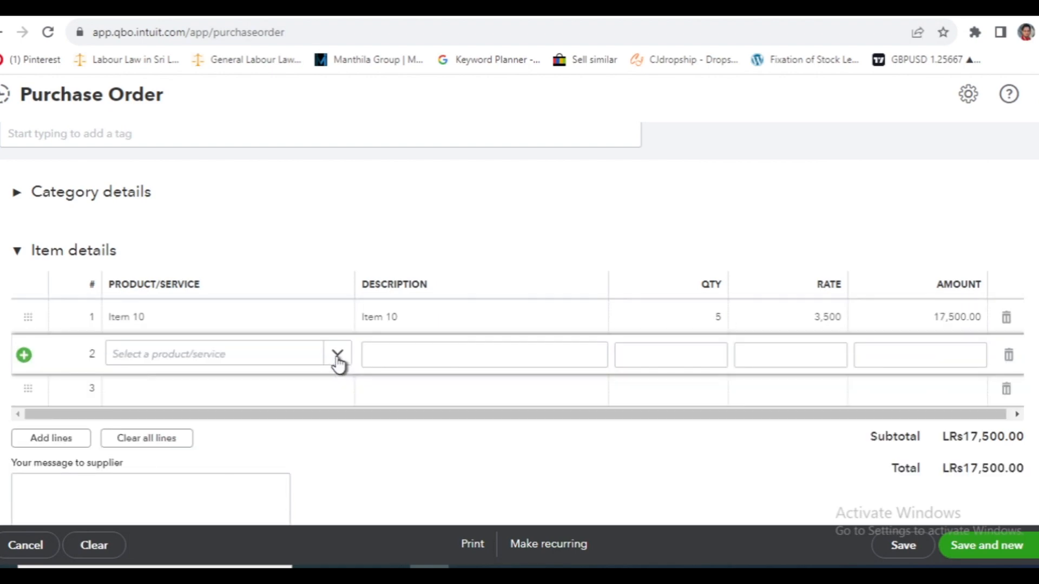
pyautogui.click(338, 355)
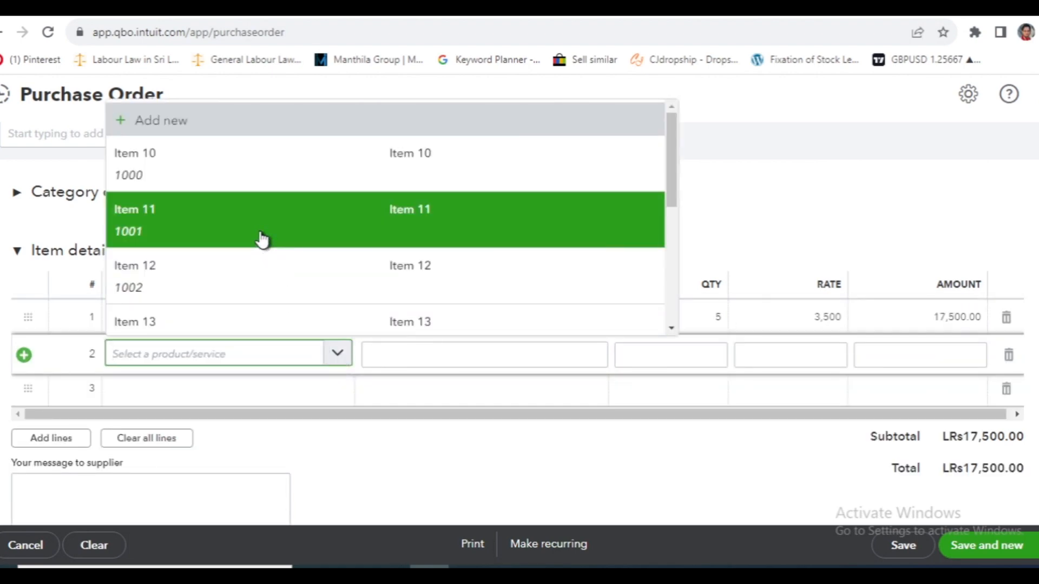
pyautogui.click(262, 239)
pyautogui.click(671, 359)
pyautogui.write('5')
# - Add Item 12 with a quantity of 5 on the third item line
pyautogui.click(197, 388)
pyautogui.click(282, 398)
pyautogui.click(232, 329)
pyautogui.click(717, 390)
pyautogui.write('5')
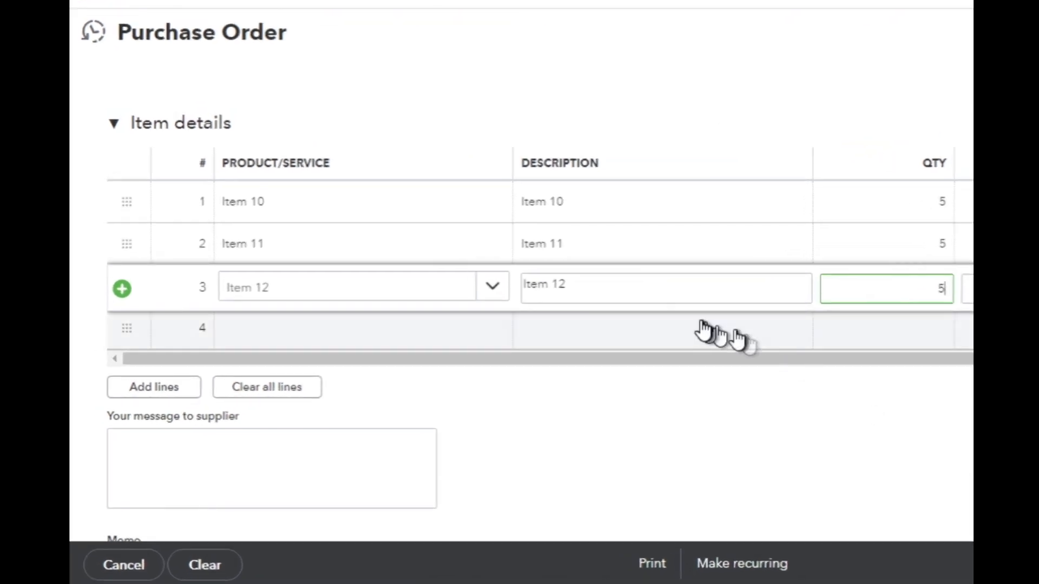
# - Leave the supplier message and memo empty, save the purchase order and email it to the supplier, closing the form
pyautogui.scroll(-3, 704, 333)
pyautogui.click(138, 241)
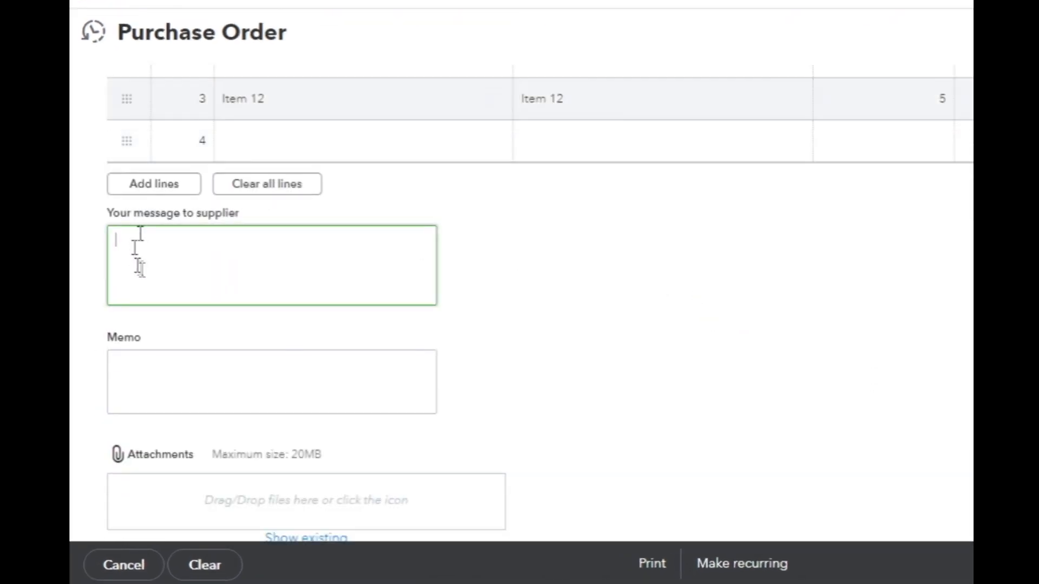
pyautogui.click(144, 385)
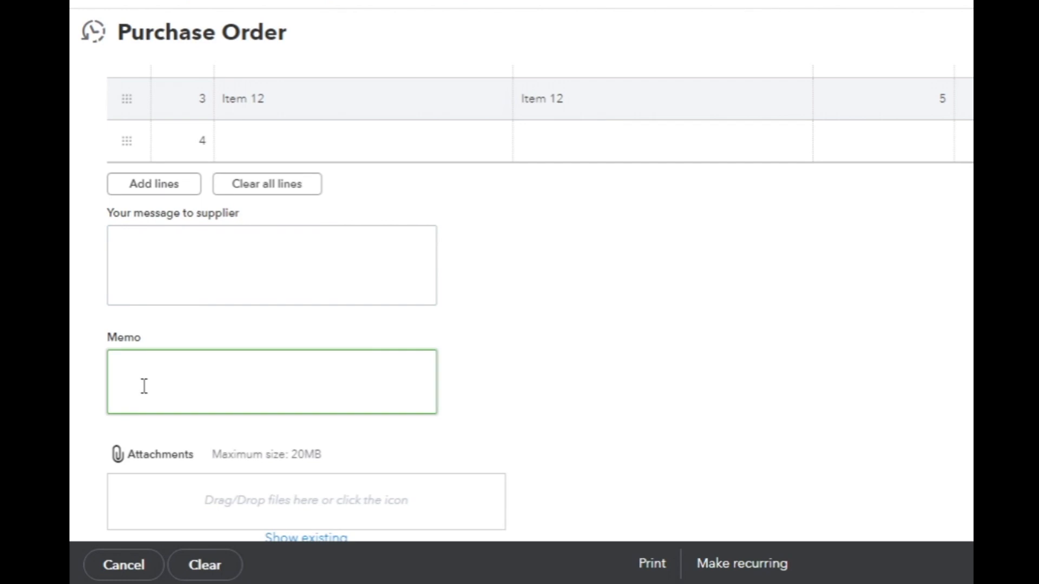
pyautogui.scroll(-1, 139, 395)
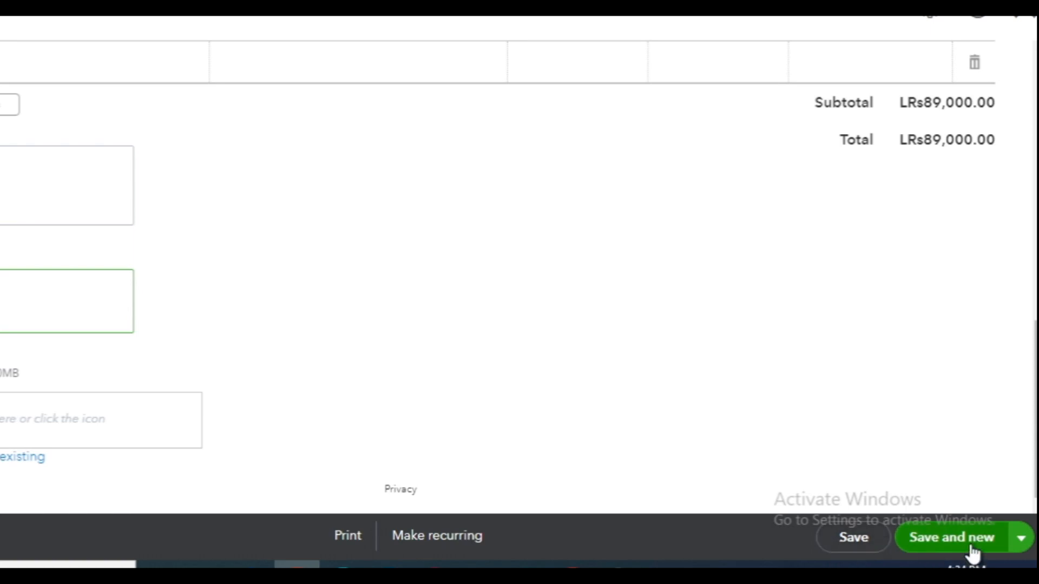
pyautogui.click(1022, 538)
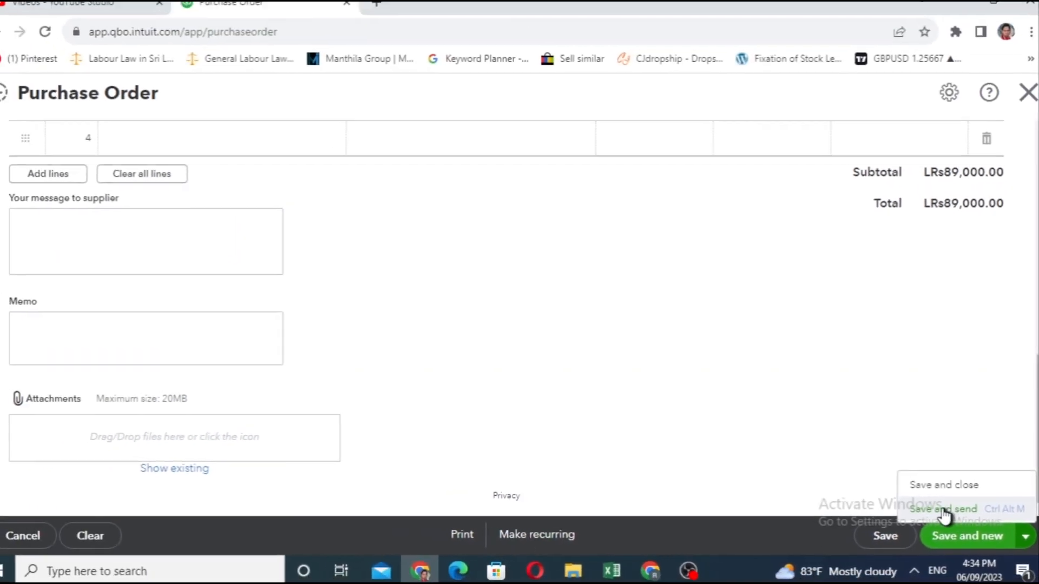
pyautogui.click(944, 510)
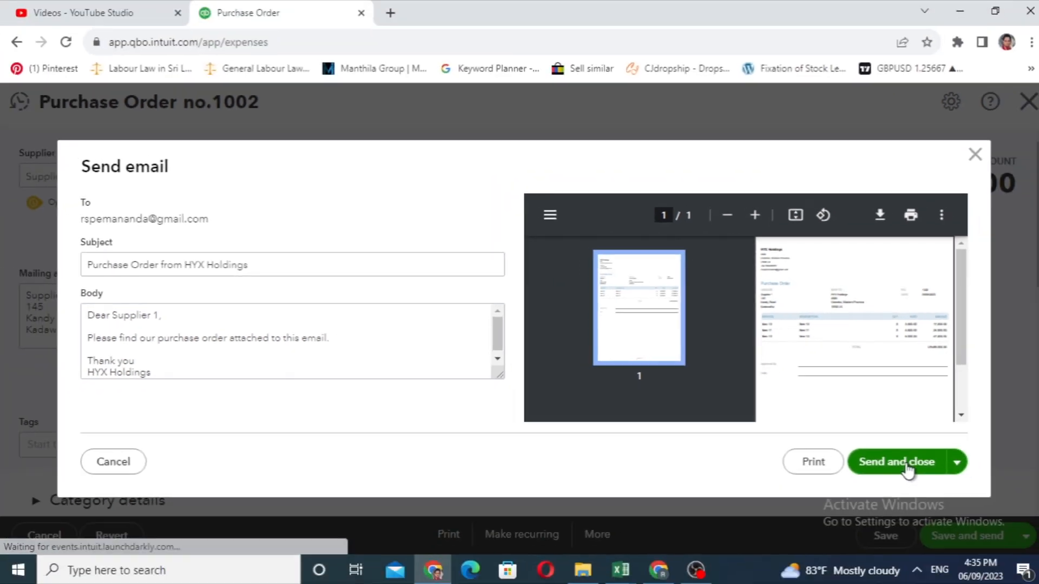
pyautogui.click(927, 490)
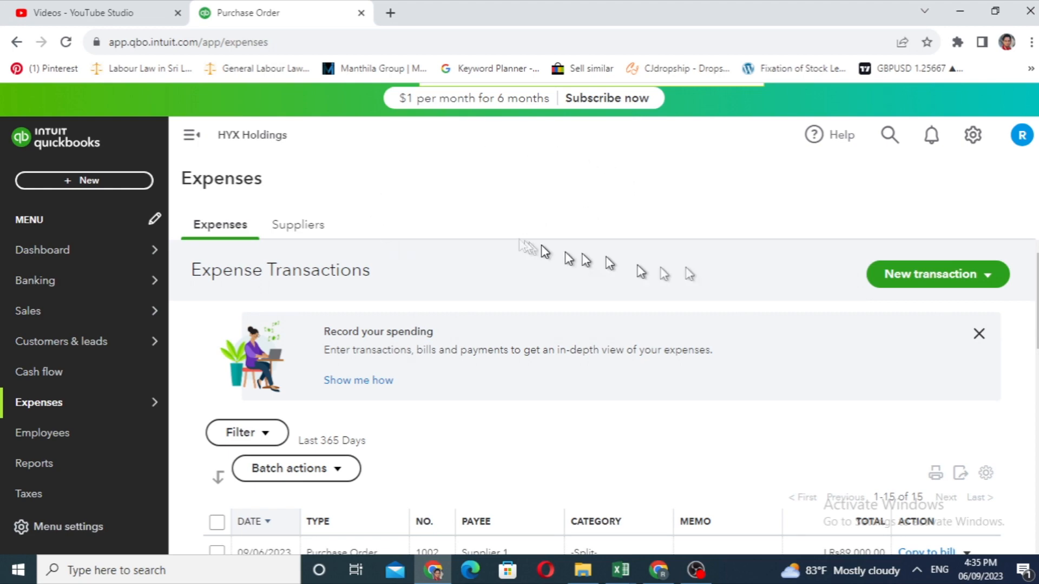
# - Open the saved Supplier 1 purchase order from the expense transactions to review it, and close it again
pyautogui.scroll(-4, 464, 292)
pyautogui.scroll(4, 464, 292)
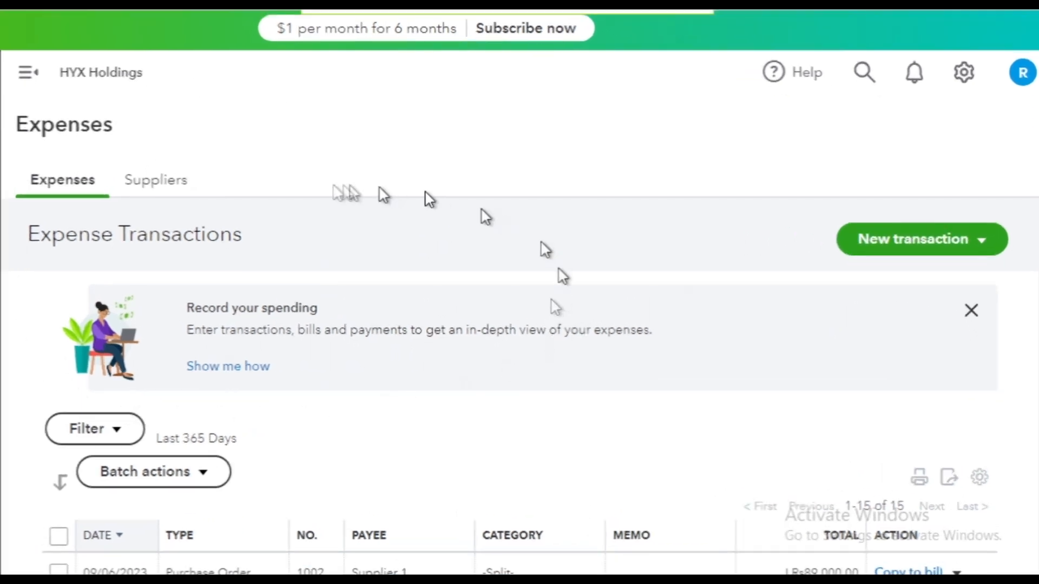
pyautogui.scroll(-5, 429, 263)
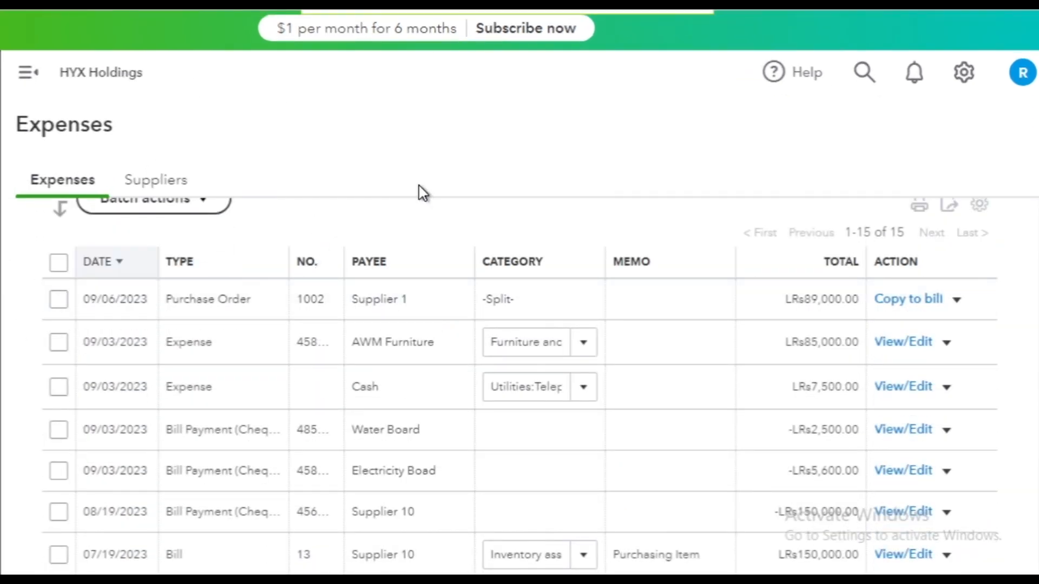
pyautogui.click(262, 311)
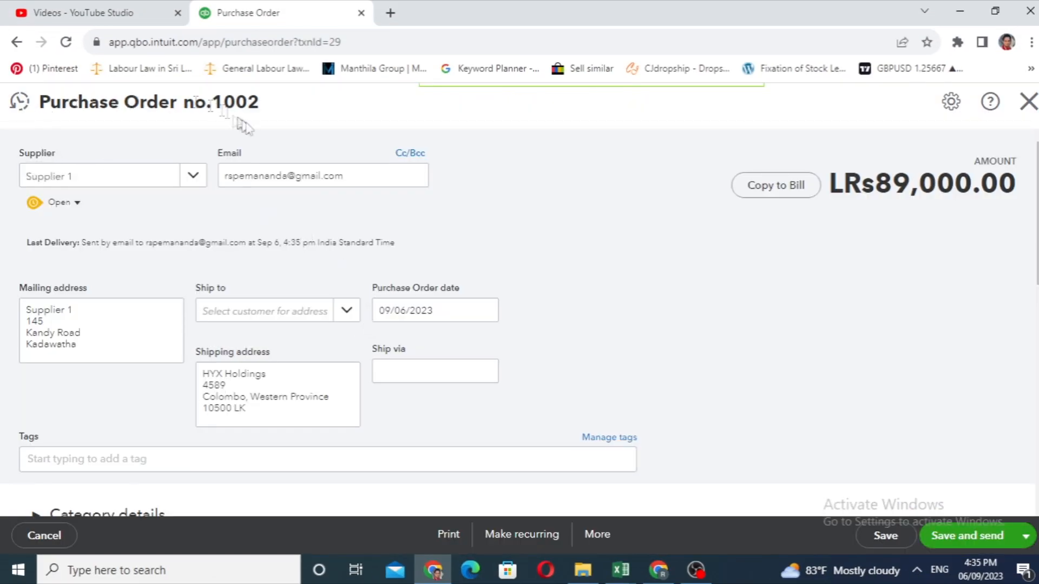
pyautogui.click(1028, 101)
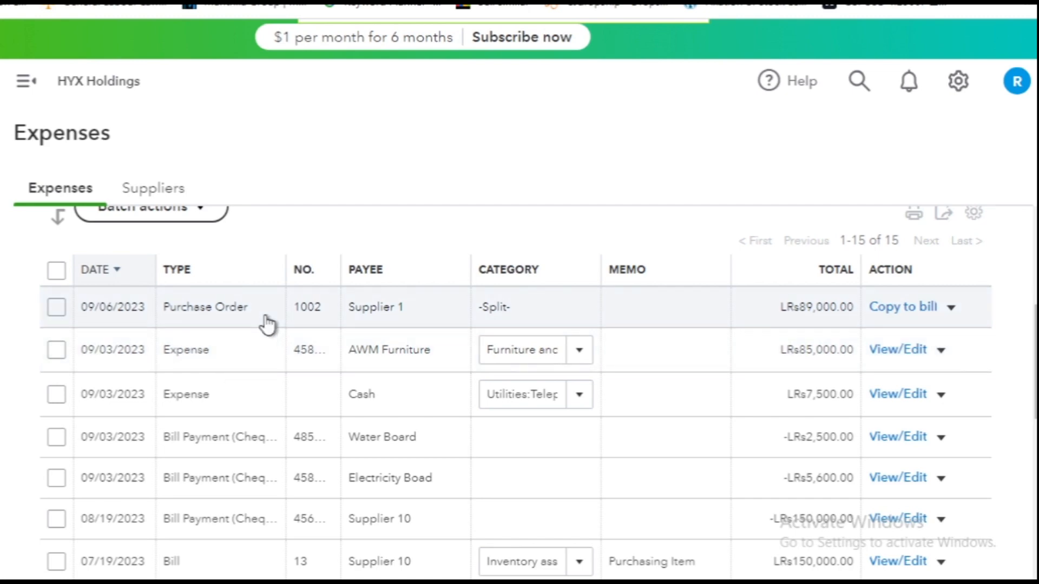
# - Copy the Supplier 1 purchase order to a bill, enter 545445 as the bill number, and review its item lines
pyautogui.click(906, 301)
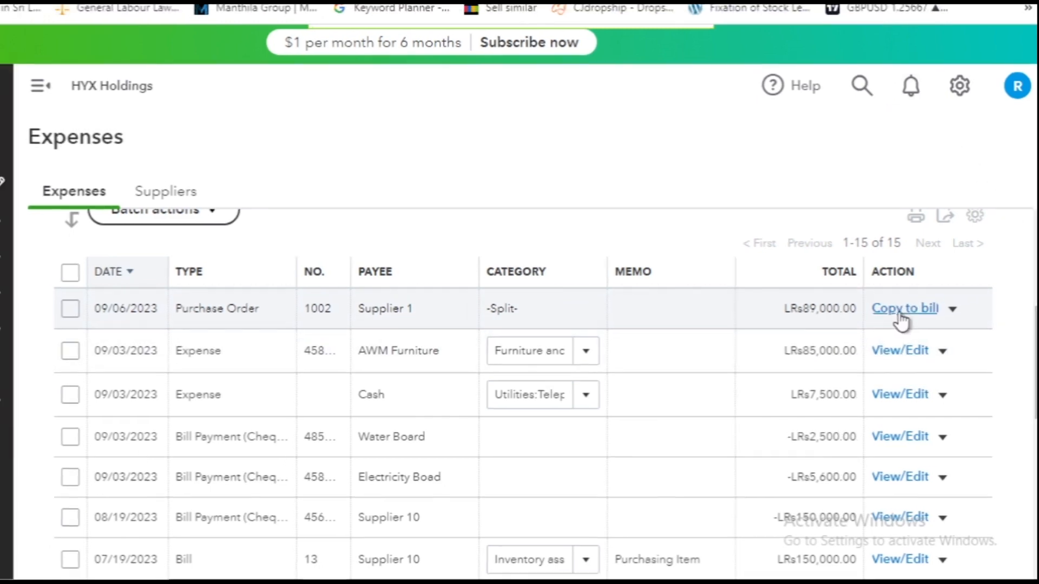
pyautogui.click(898, 314)
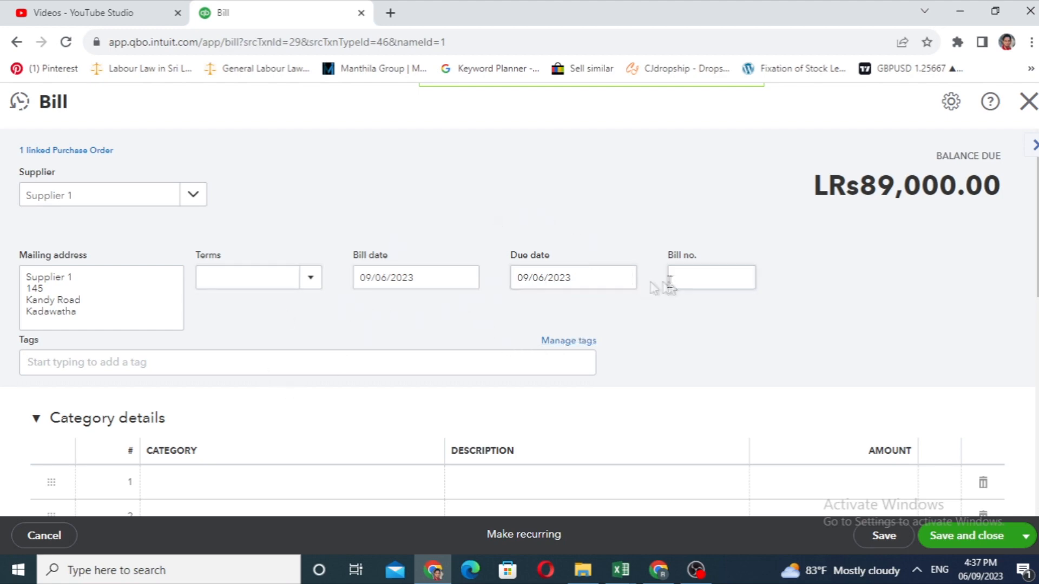
pyautogui.click(700, 279)
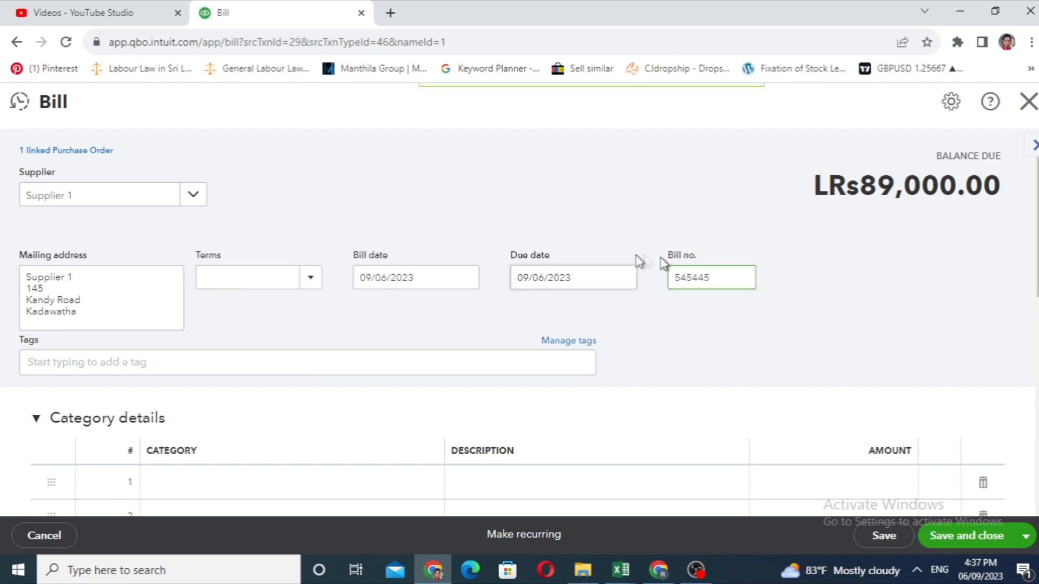
pyautogui.scroll(-7, 332, 368)
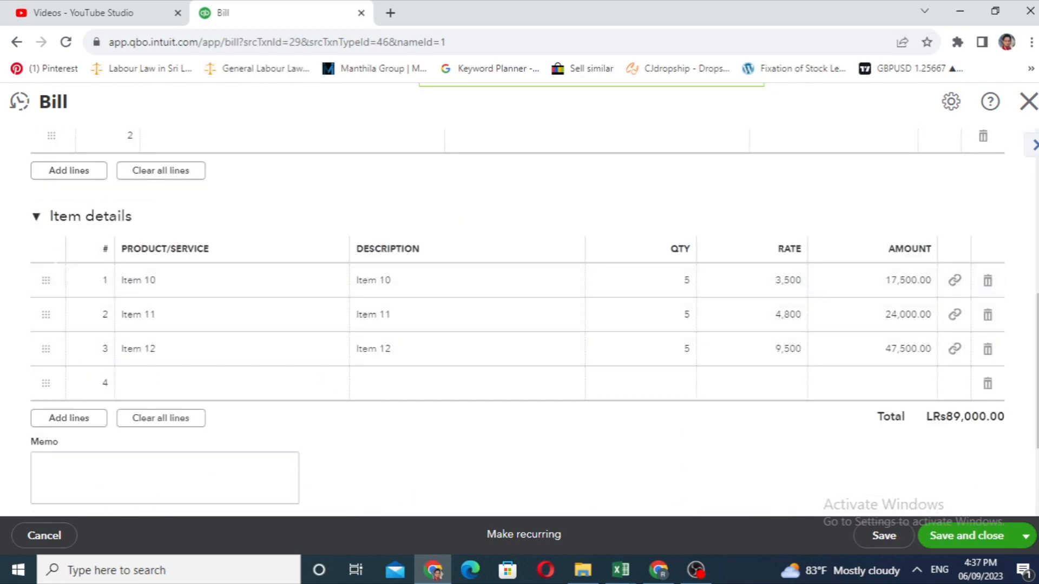
pyautogui.scroll(-3, 274, 244)
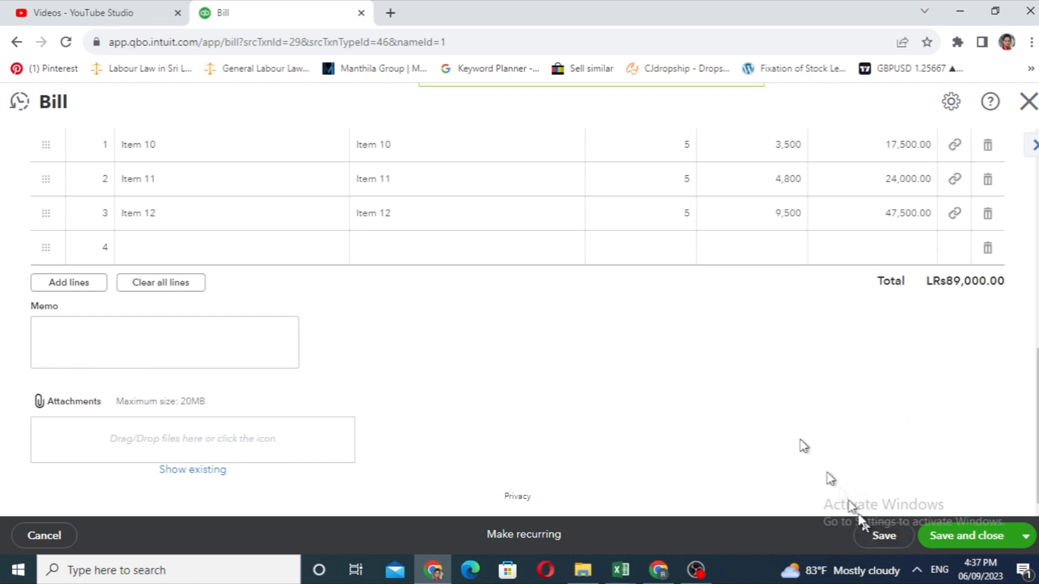
pyautogui.scroll(7, 810, 327)
pyautogui.scroll(3, 810, 326)
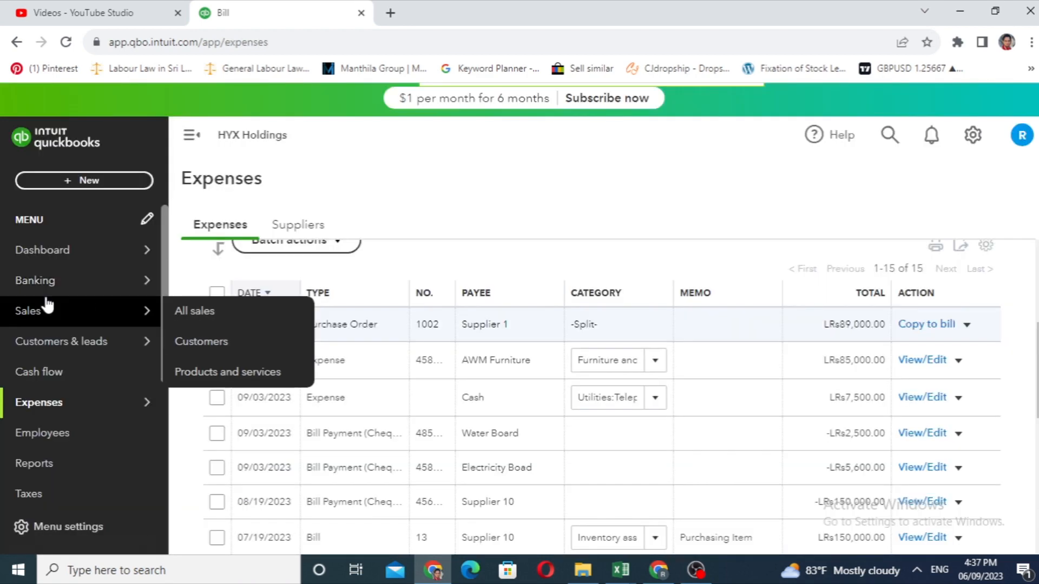